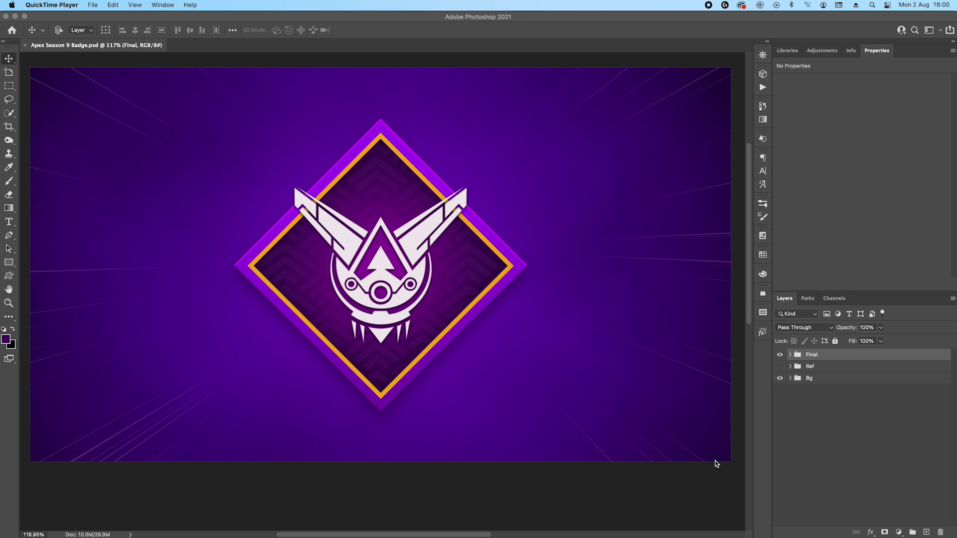
Show the Ref reference layer and move the Final badge group to the left
left_click(513, 321)
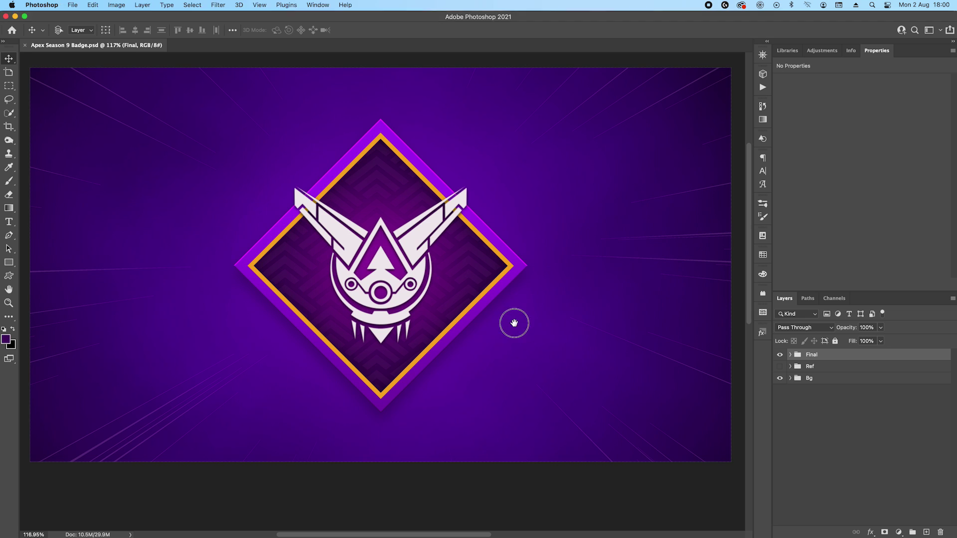
left_click(780, 366)
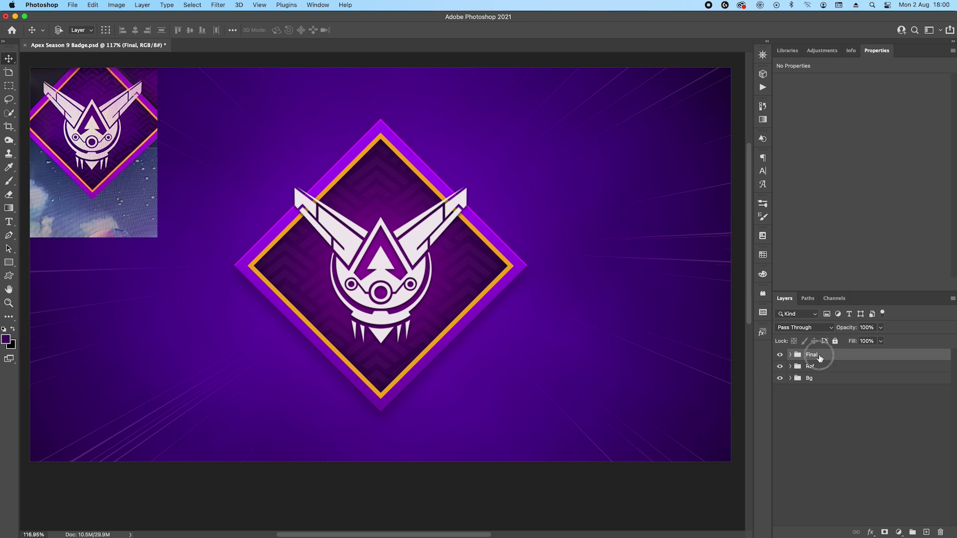
left_click(405, 237)
left_click_drag(404, 237, 241, 230)
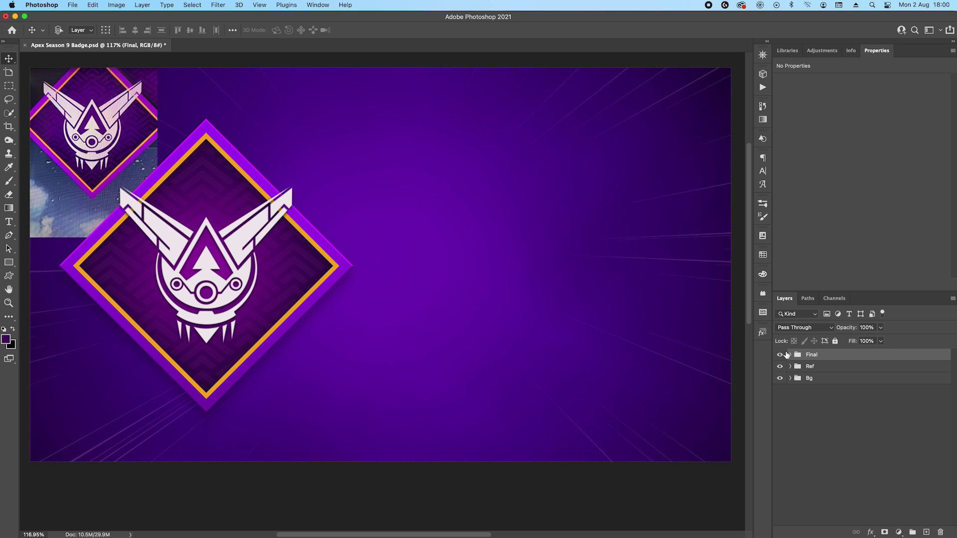
Alt-drag a copy of the badge to the right and rename the group Work
left_click_drag(160, 217, 482, 217)
double_click(816, 354)
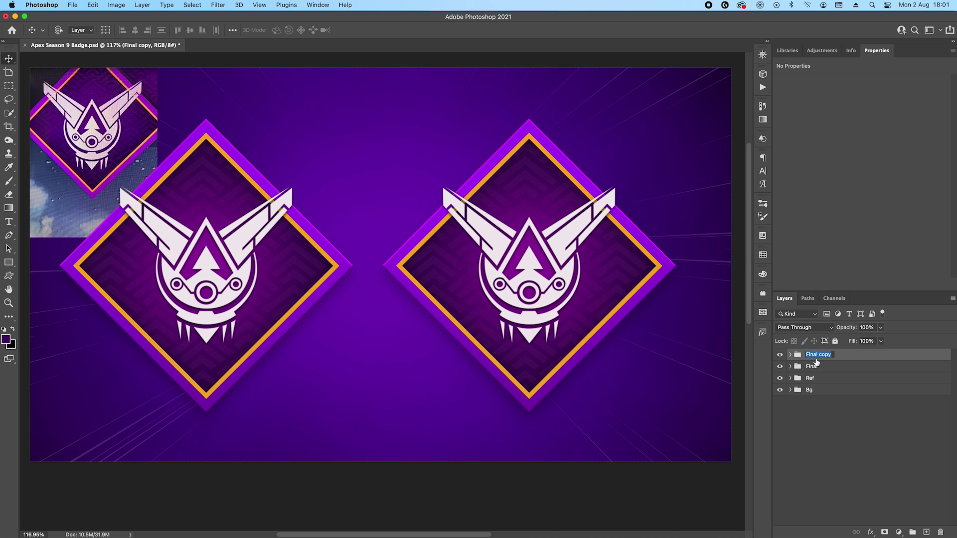
type("Work")
key("Return")
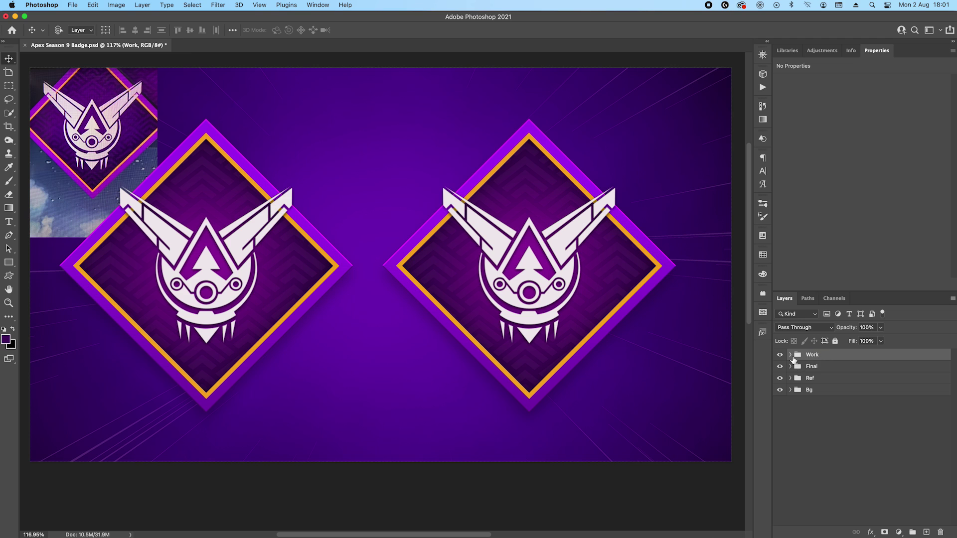
Expand the Work group's layers and the Base layer's effects list
left_click(789, 354)
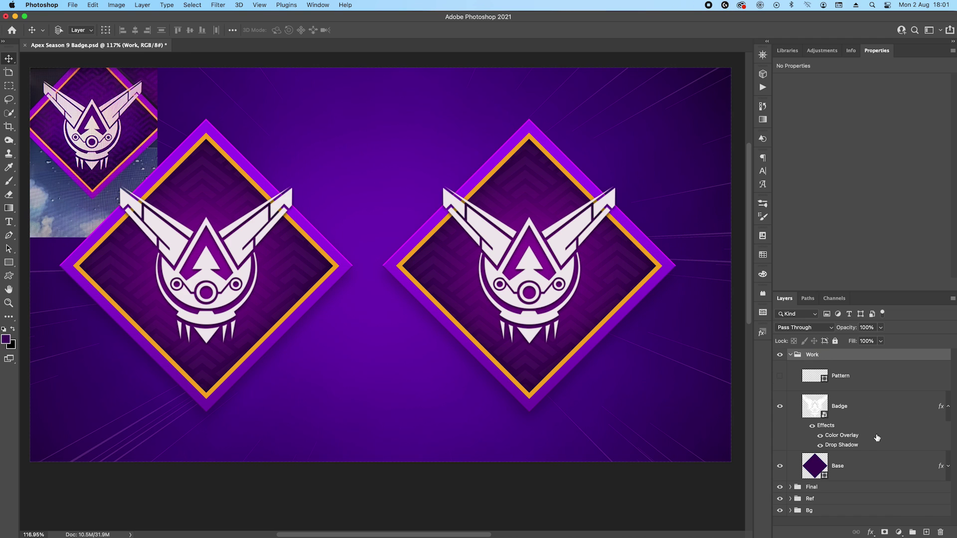
left_click(949, 467)
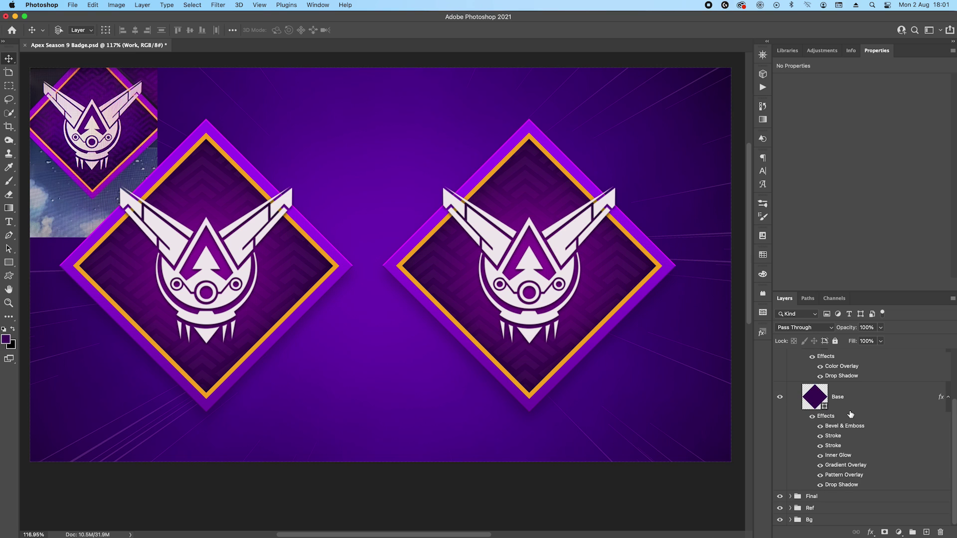
scroll(842, 419, "up", 4)
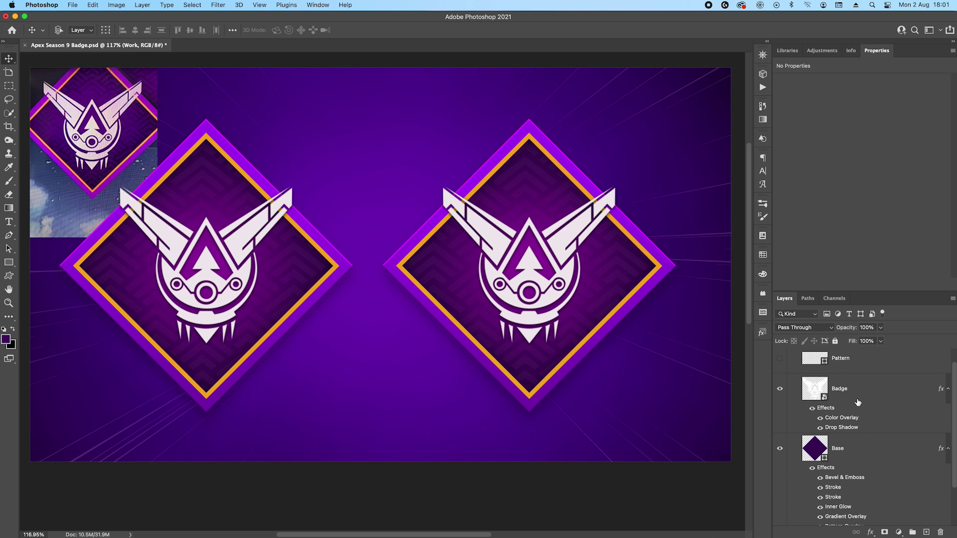
scroll(858, 402, "down", 2)
Clear the Work copy's Base layer style and hide its Badge emblem
right_click(884, 411)
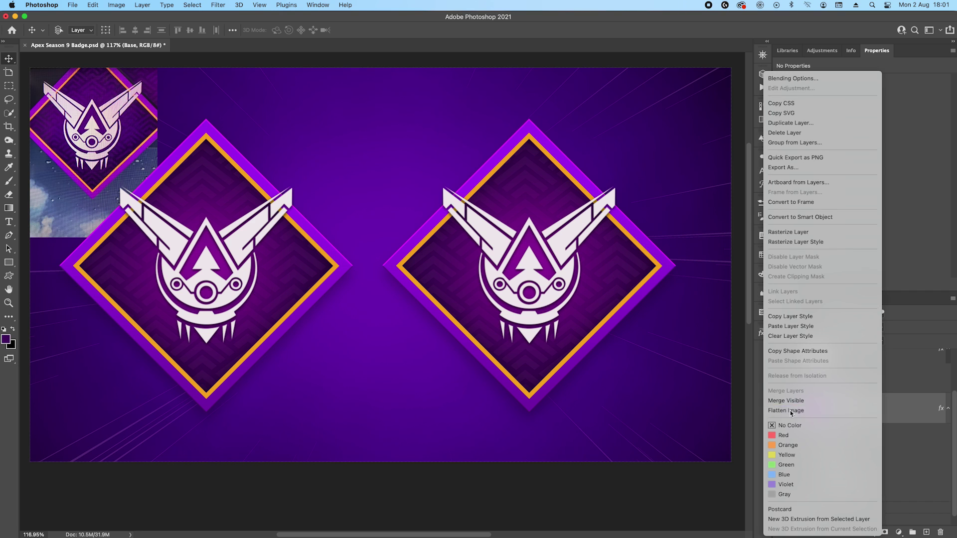
left_click(794, 336)
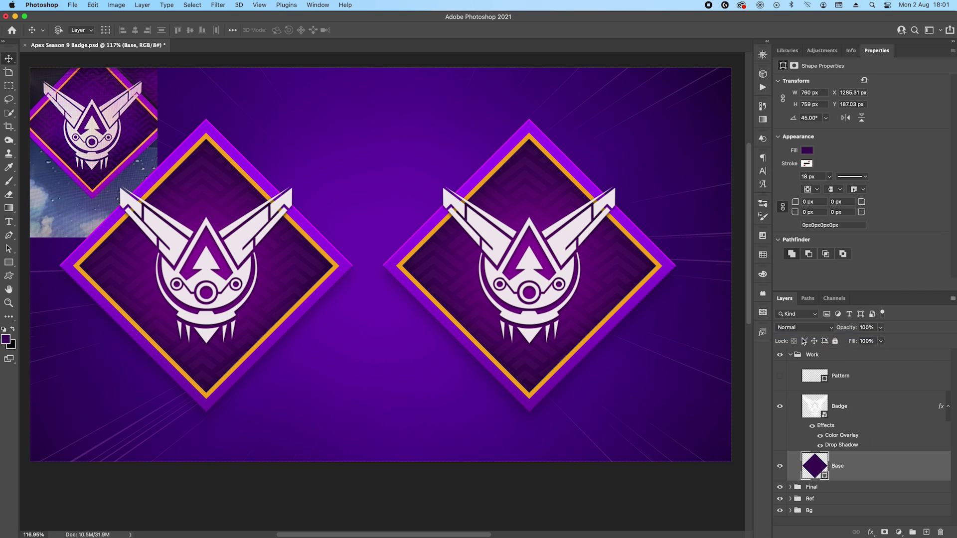
left_click(779, 406)
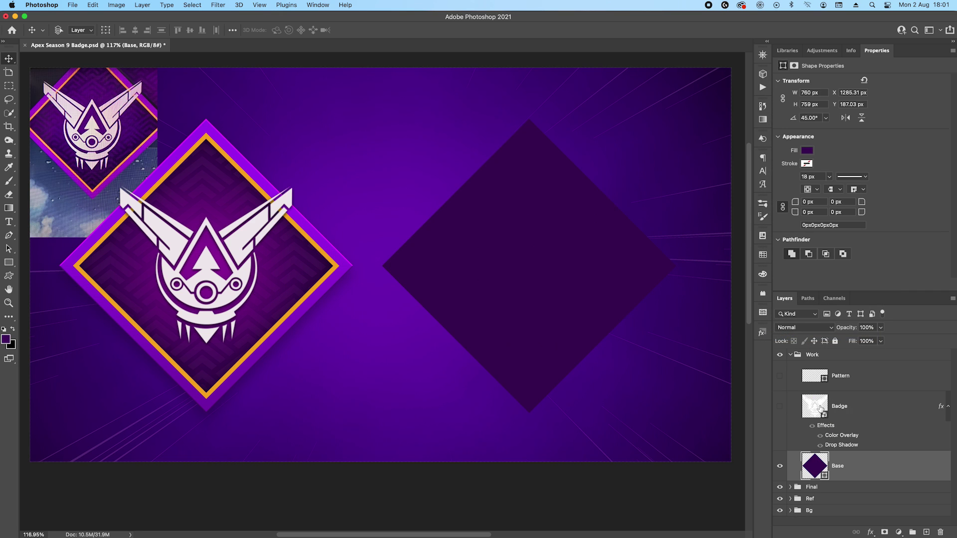
Check the Base dark purple fill colour in the Color Picker, keeping it unchanged
double_click(815, 468)
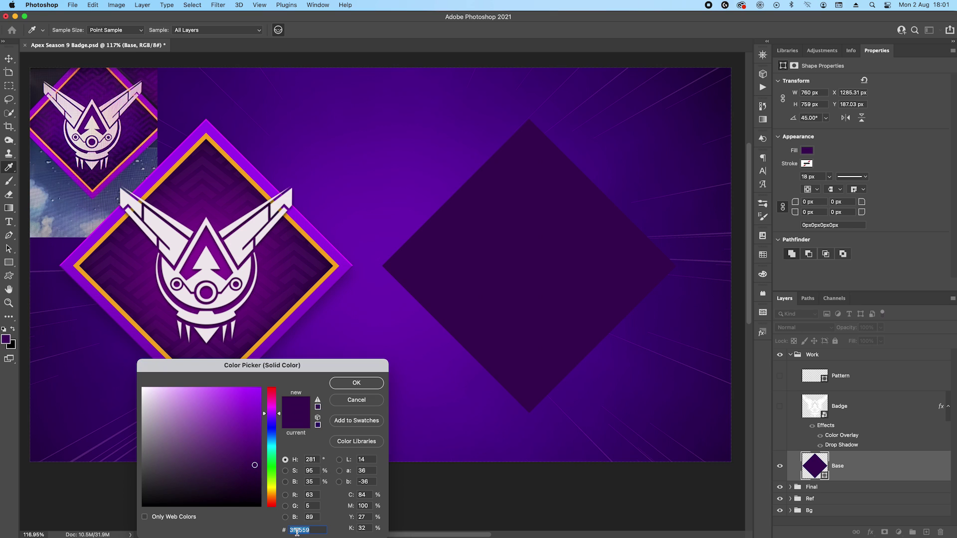
left_click(349, 386)
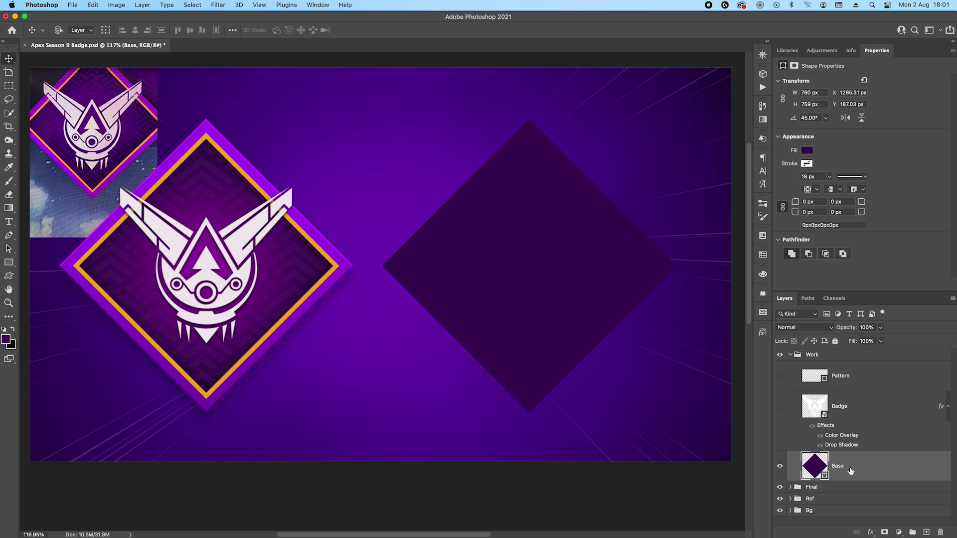
left_click(870, 532)
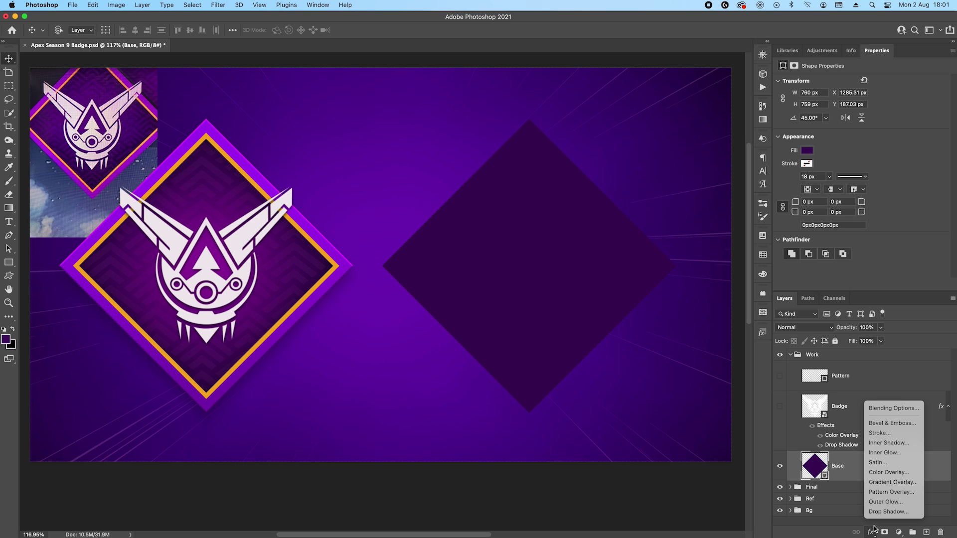
Add a Screen Pattern Overlay at 5% opacity using the maze pattern to Base
left_click(892, 408)
left_click_drag(719, 140, 711, 199)
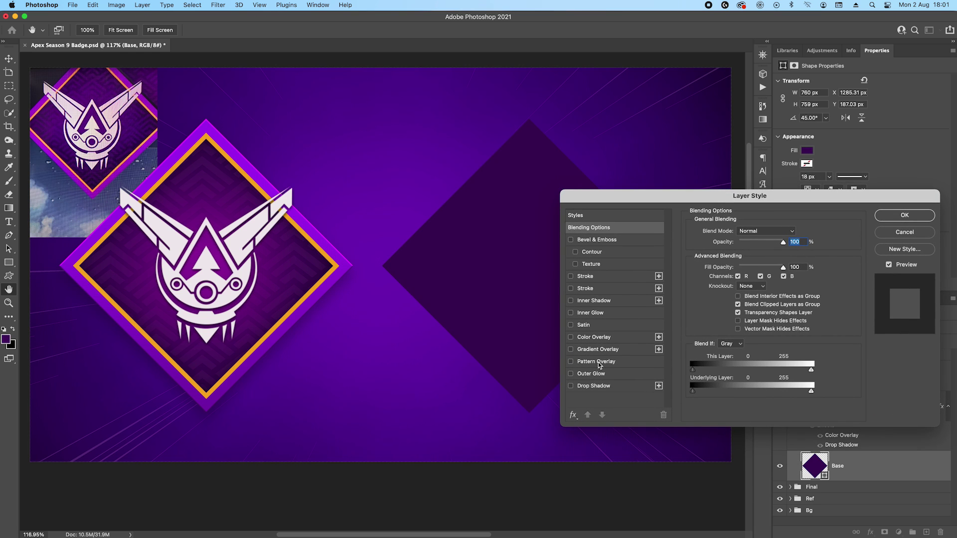
left_click(571, 363)
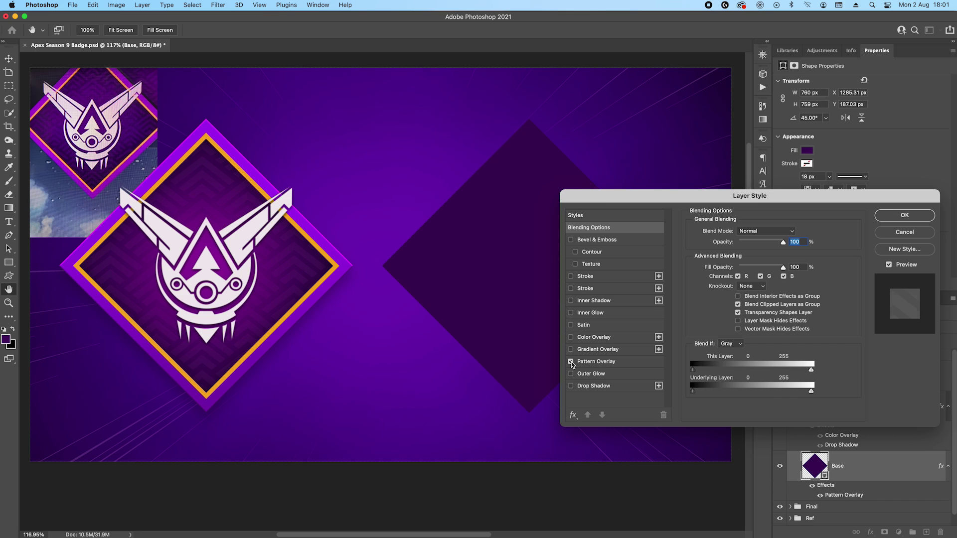
left_click(588, 364)
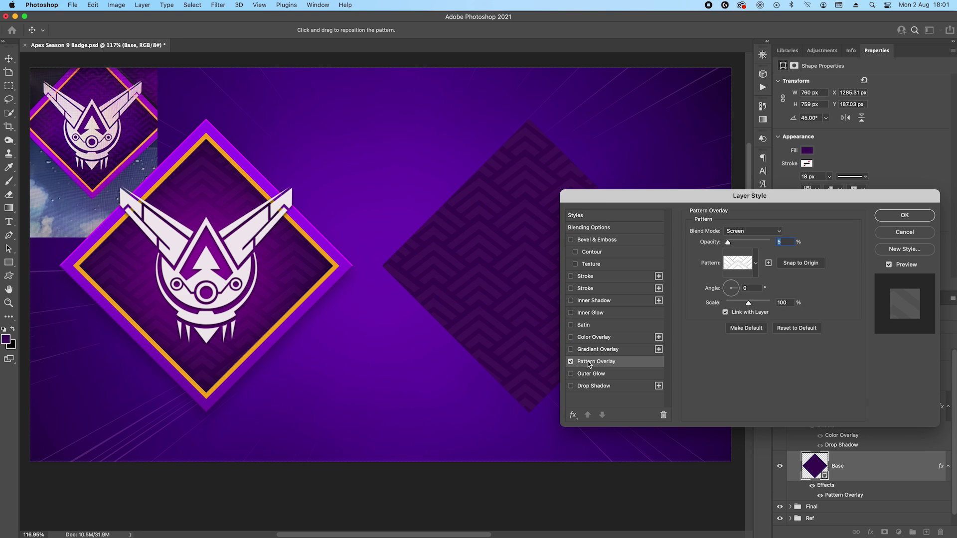
left_click(755, 265)
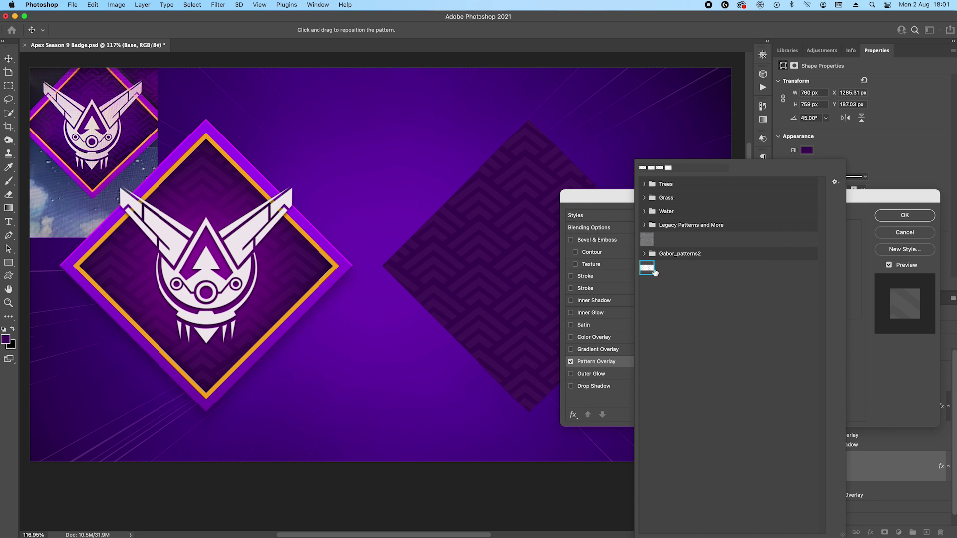
left_click(856, 218)
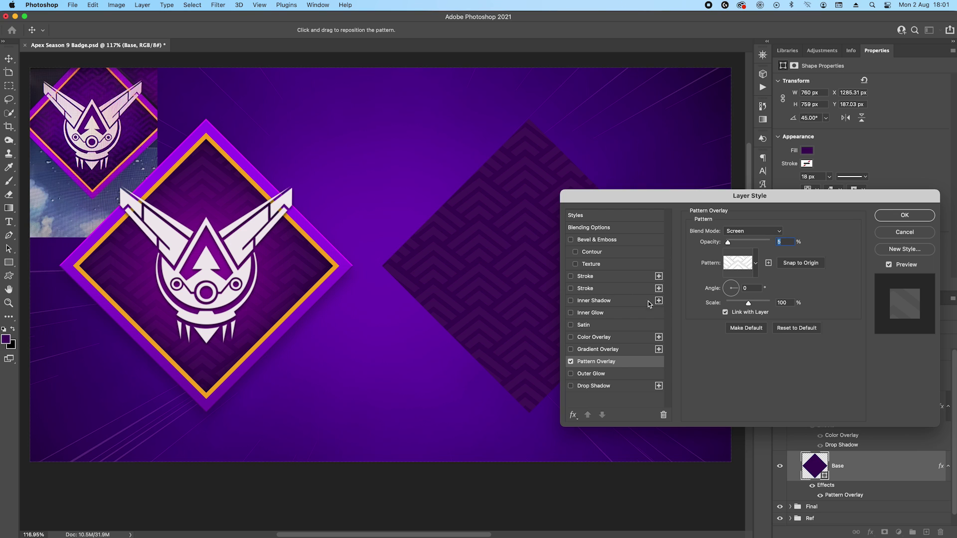
left_click(571, 277)
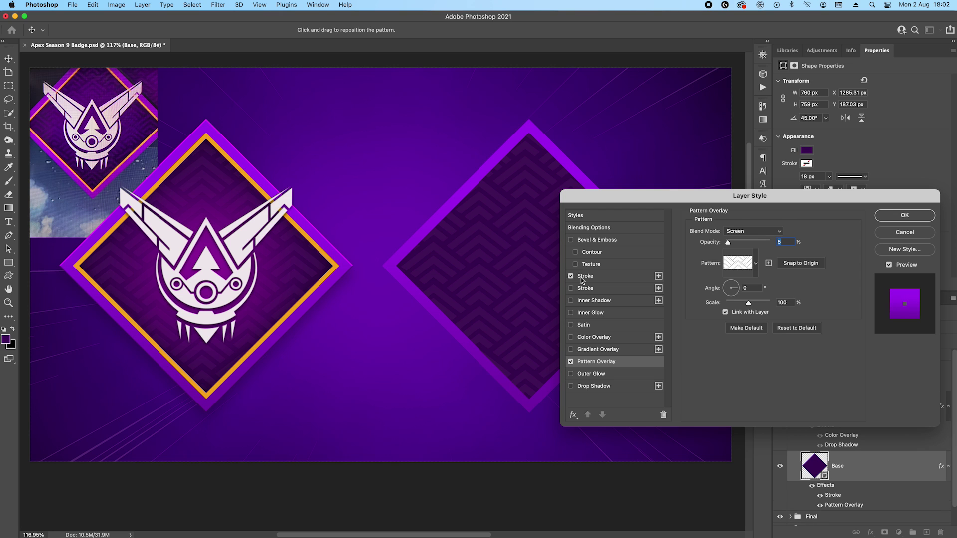
Make the stroke a 36 px inside gradient with purple stops, including a70fef at 75%
left_click(584, 277)
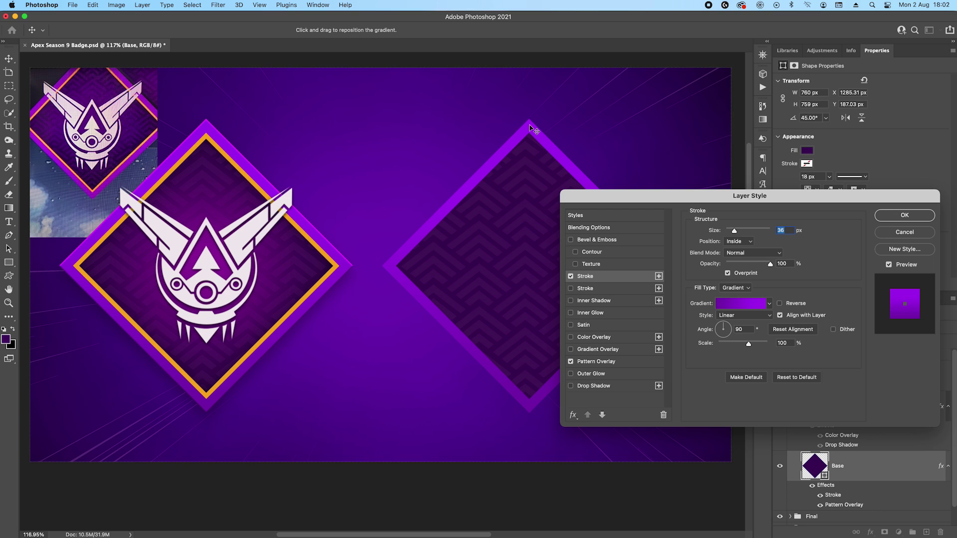
left_click(744, 306)
left_click(883, 473)
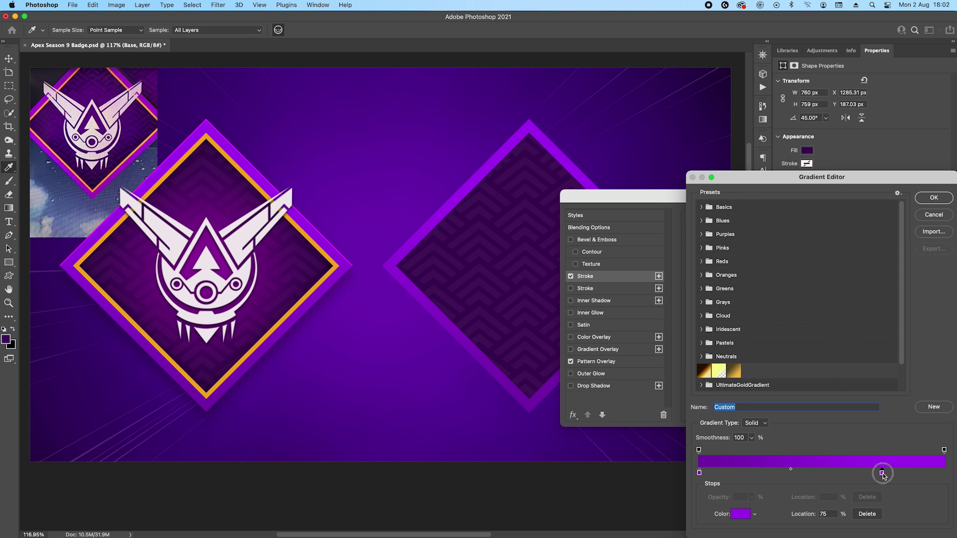
left_click(740, 514)
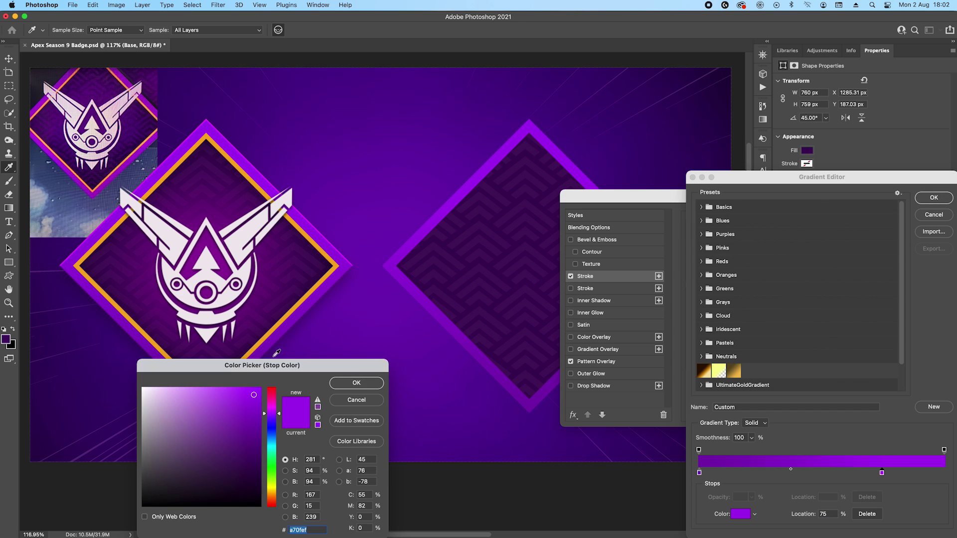
left_click_drag(276, 365, 247, 229)
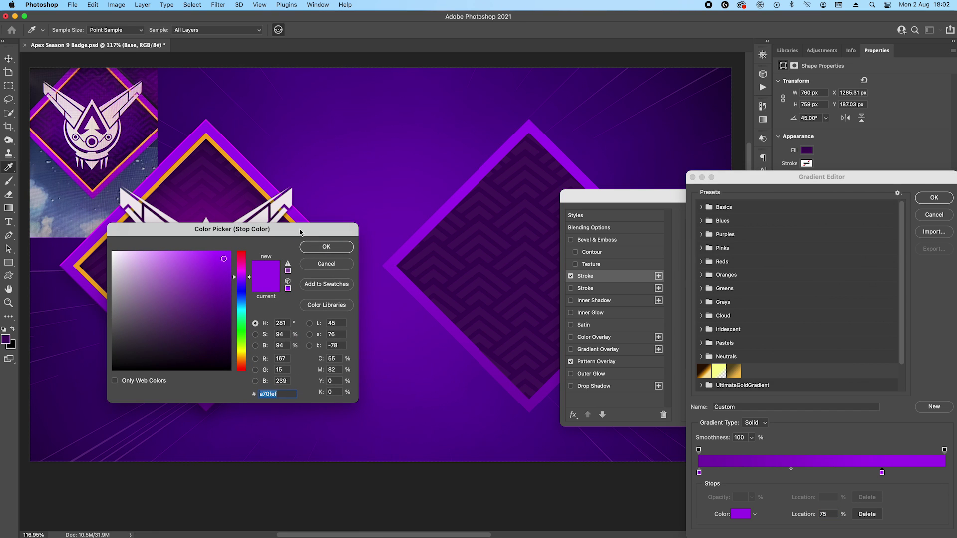
left_click(321, 247)
left_click(698, 472)
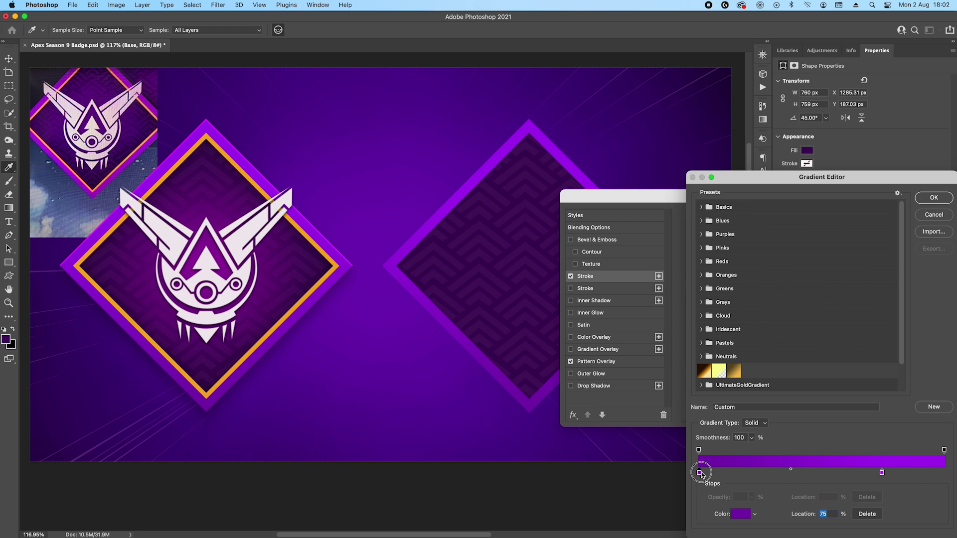
left_click(740, 514)
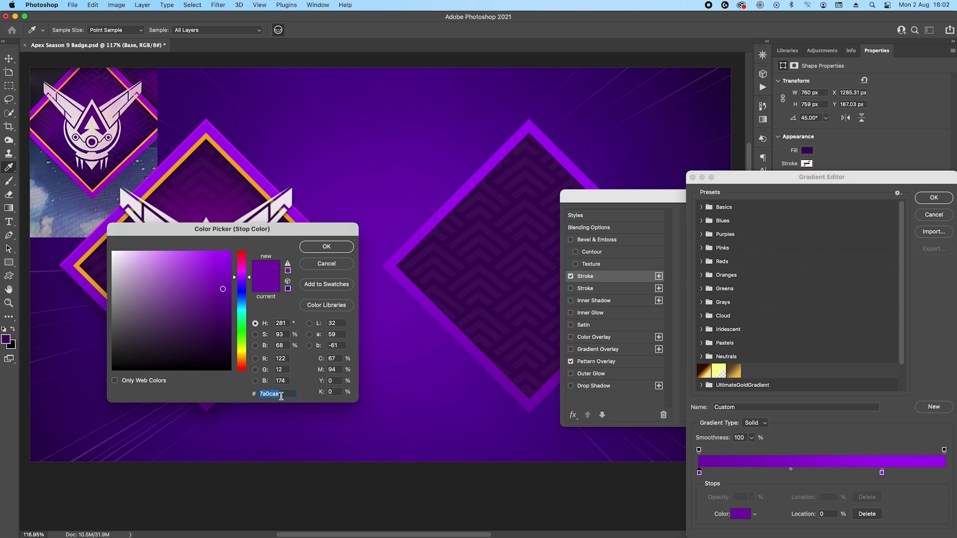
left_click(325, 252)
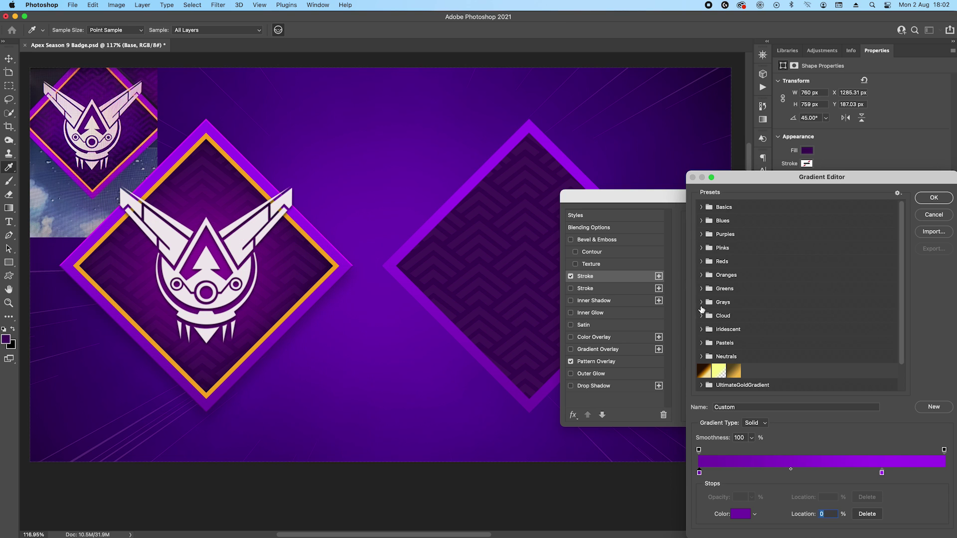
left_click(933, 198)
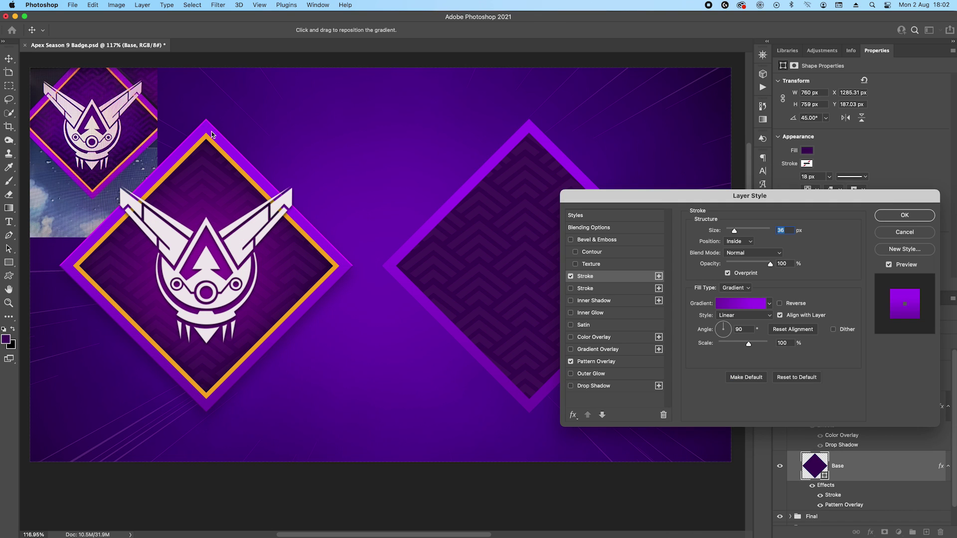
left_click(571, 288)
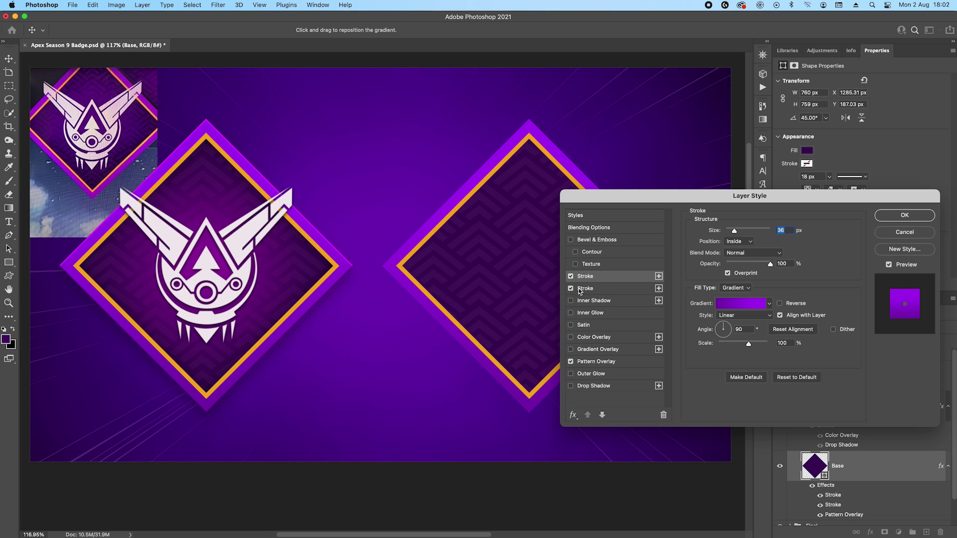
Set the second stroke to orange f4ab20, 52 px inside
left_click(584, 292)
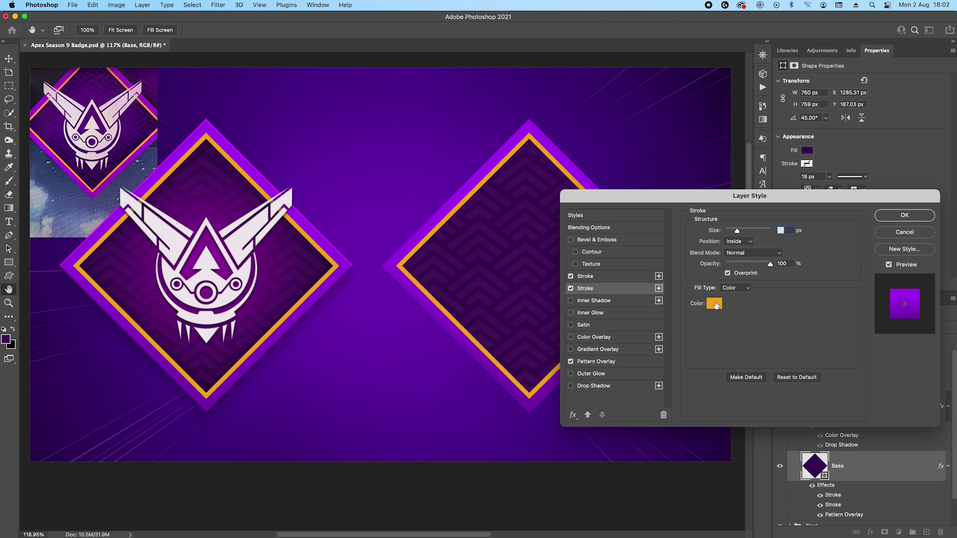
left_click(716, 305)
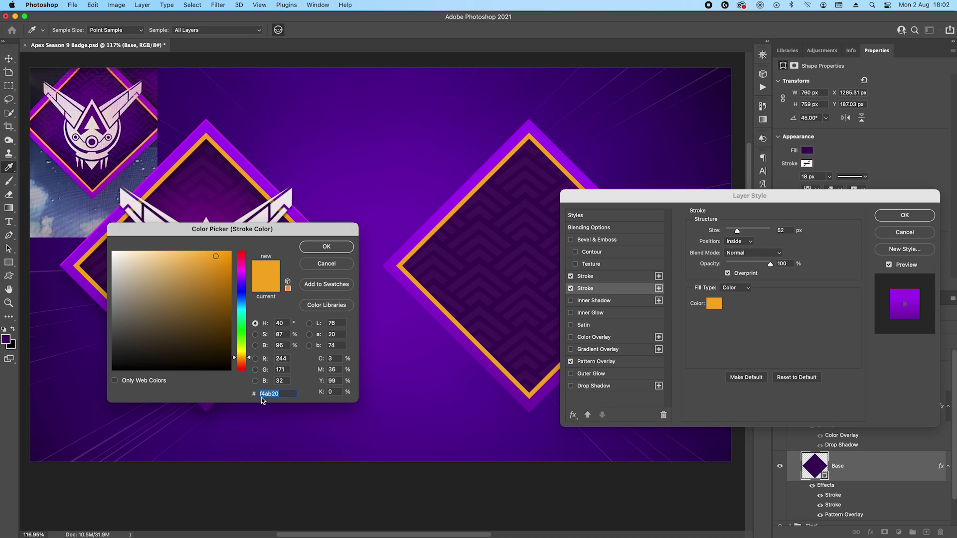
left_click(339, 249)
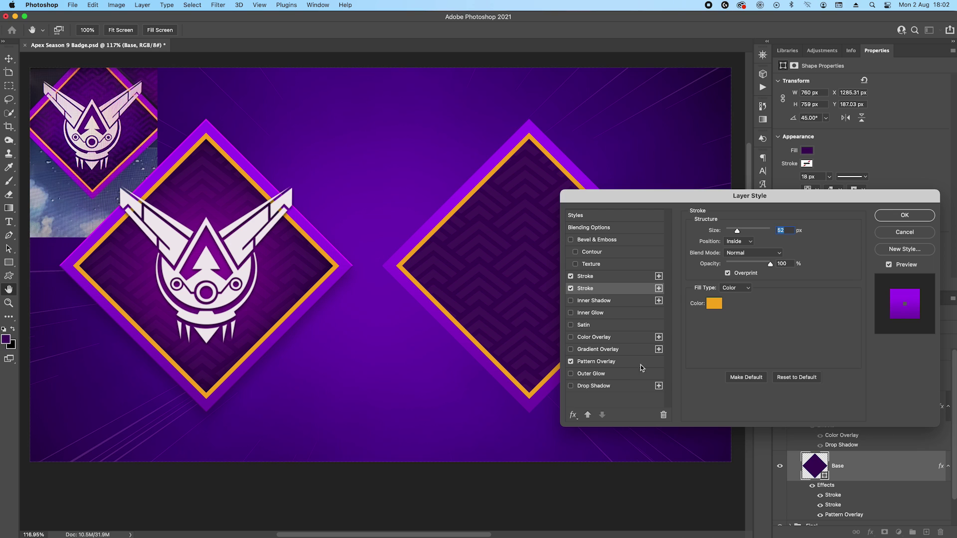
Enable a black Inner Glow on the Work diamond, sized about 120 px
left_click(572, 314)
left_click(593, 313)
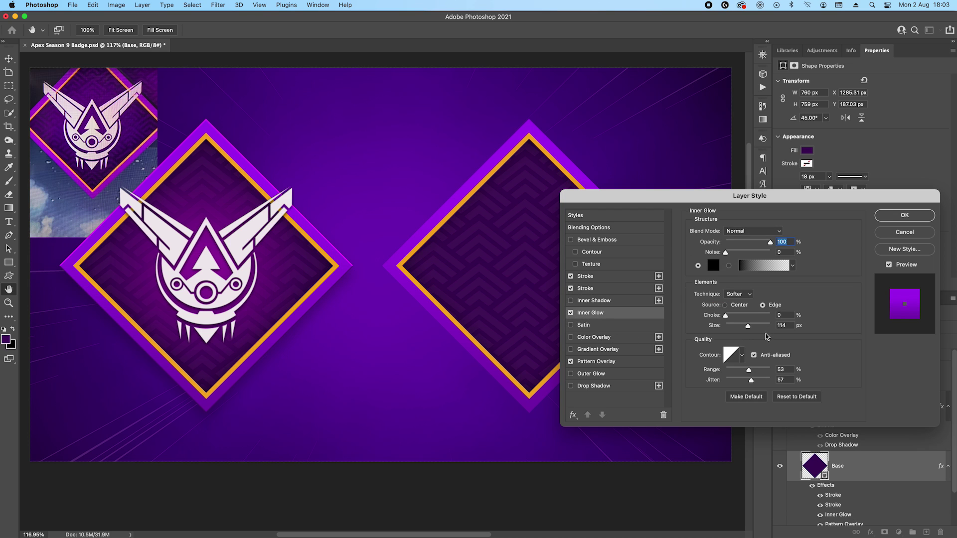
mouse_move(747, 326)
left_mouse_down()
mouse_move(760, 329)
mouse_move(750, 327)
left_mouse_up()
left_click(570, 350)
Set the Gradient Overlay to Radial with its left stop coloured 9b0ca7
left_click(593, 350)
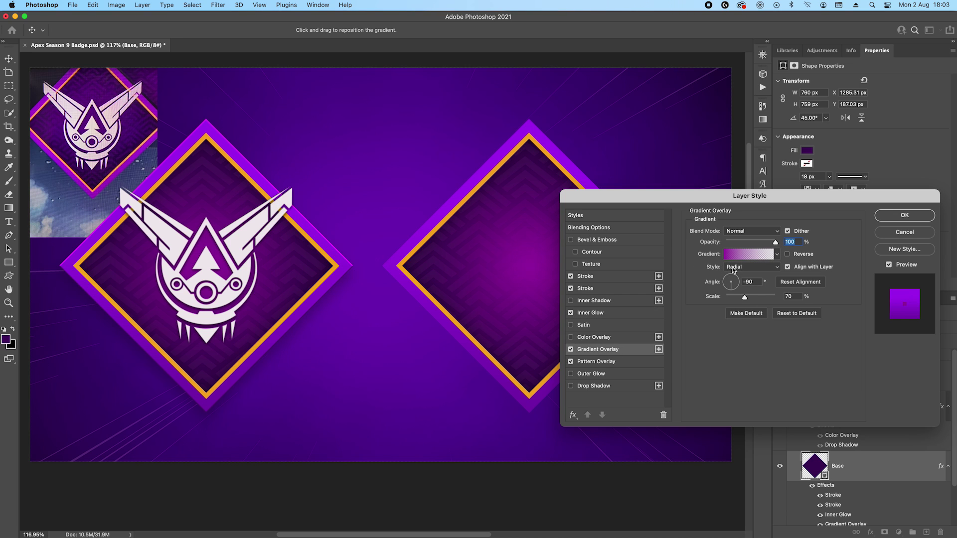
left_click(746, 255)
left_click(699, 472)
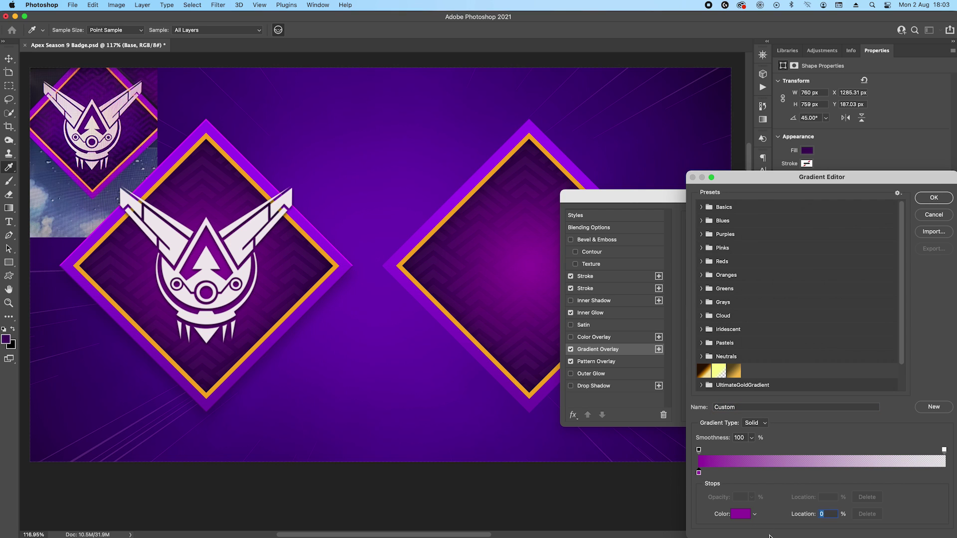
left_click(746, 518)
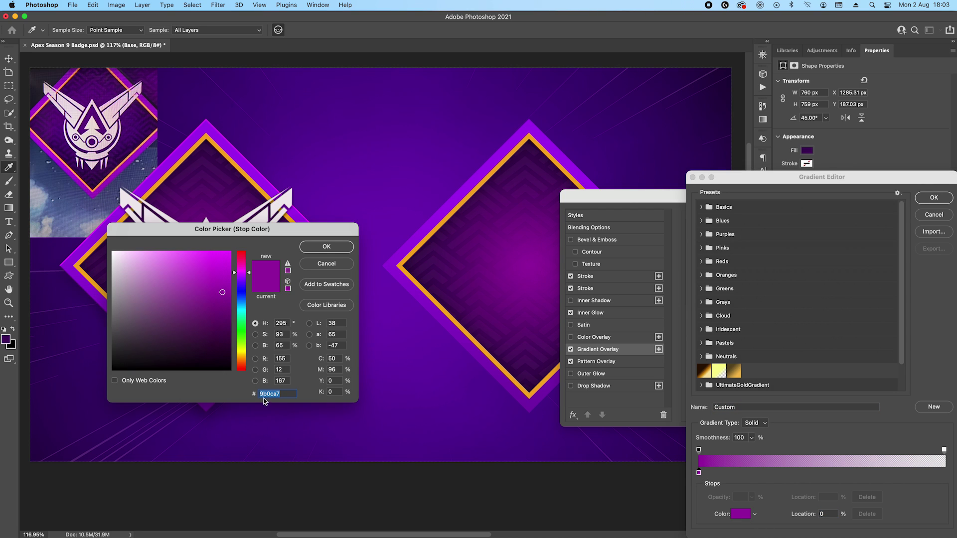
left_click(336, 248)
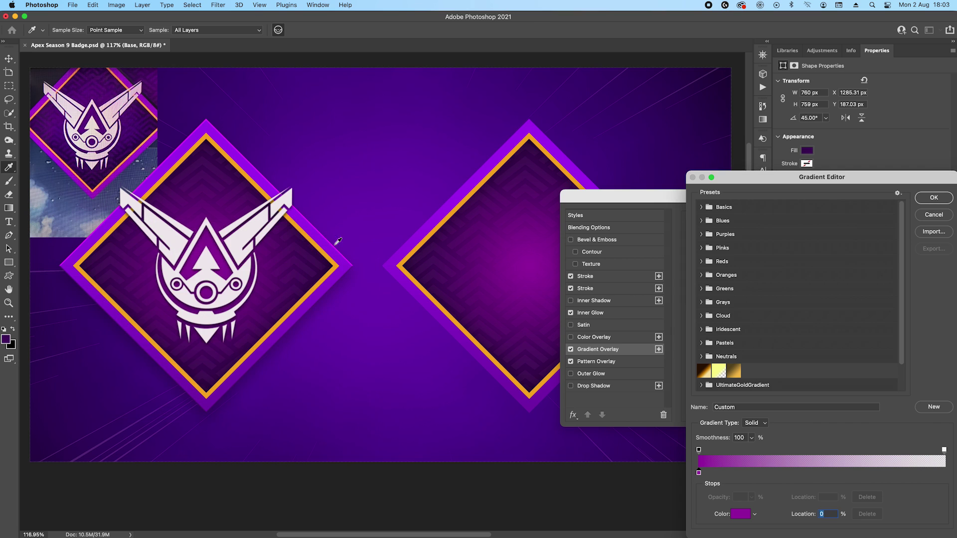
left_click(931, 201)
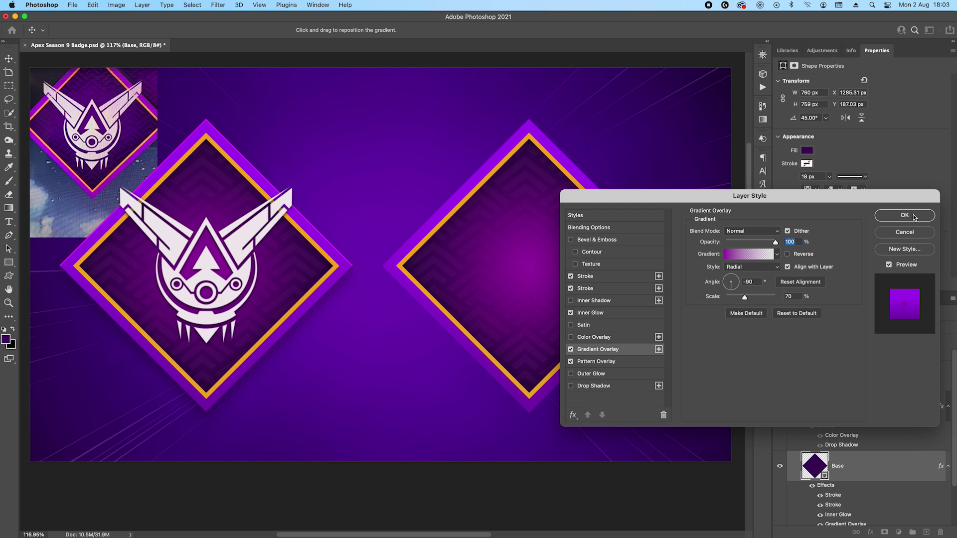
left_click(588, 386)
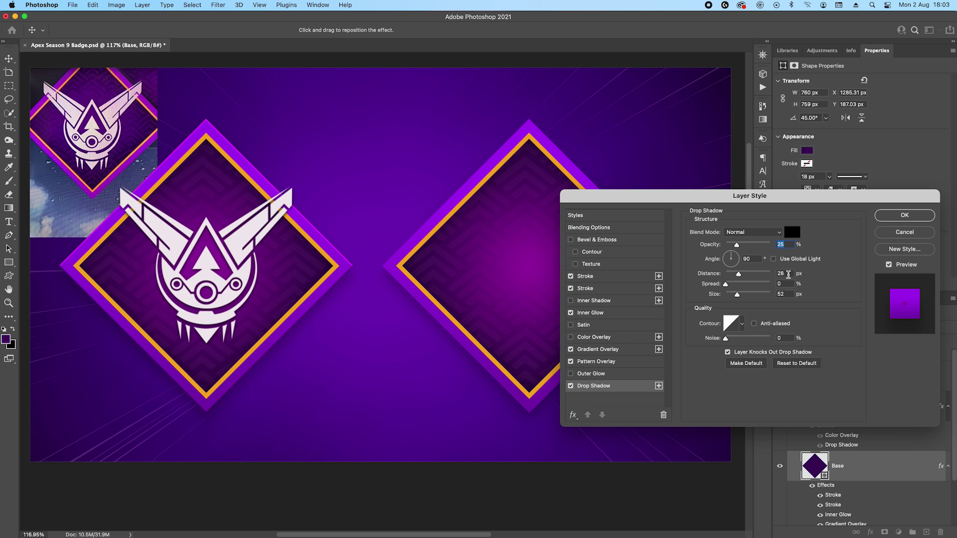
Apply a black drop shadow at 25% opacity, 28 px distance, 52 px size
left_click(903, 215)
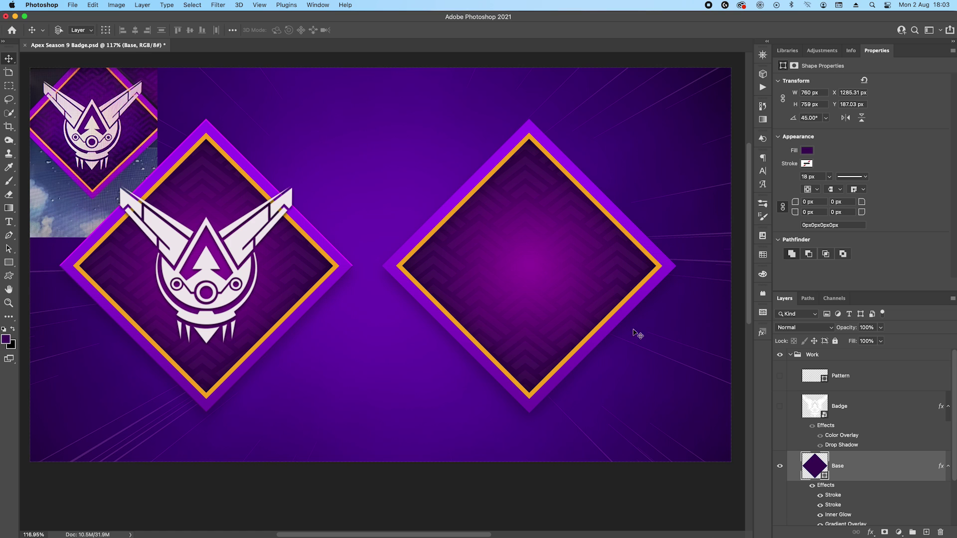
left_click(780, 406)
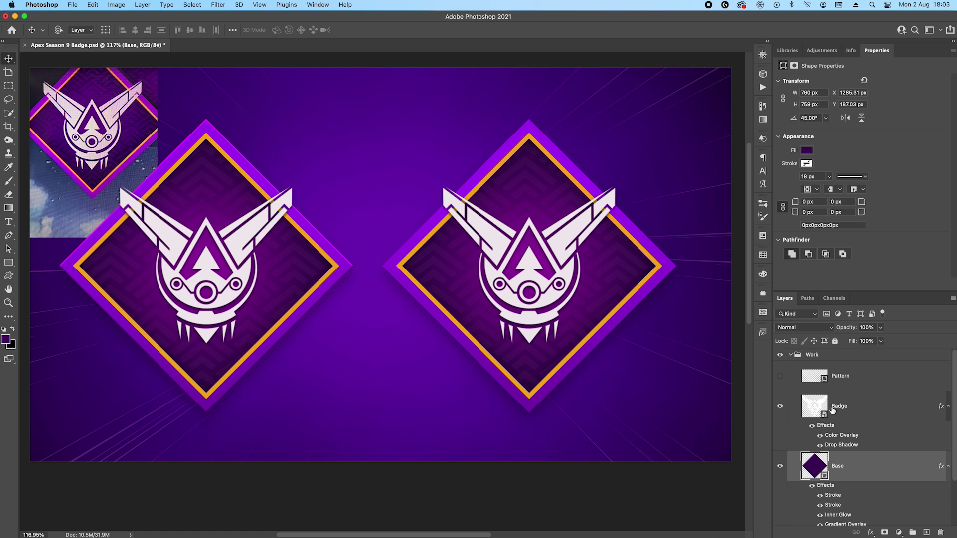
Review the emblem's colour overlay and 75%, 12 px black drop shadow, keeping both unchanged
left_click(820, 437)
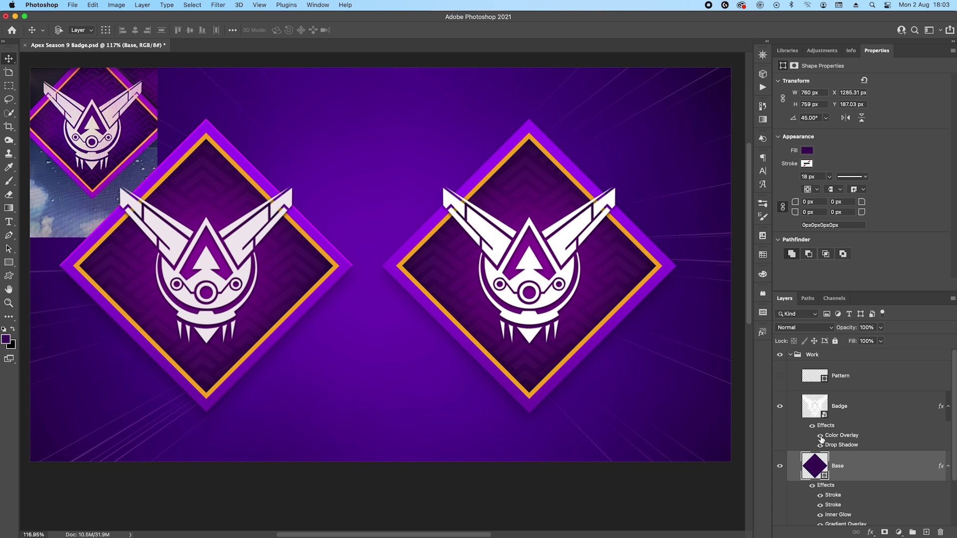
left_click(820, 436)
double_click(828, 439)
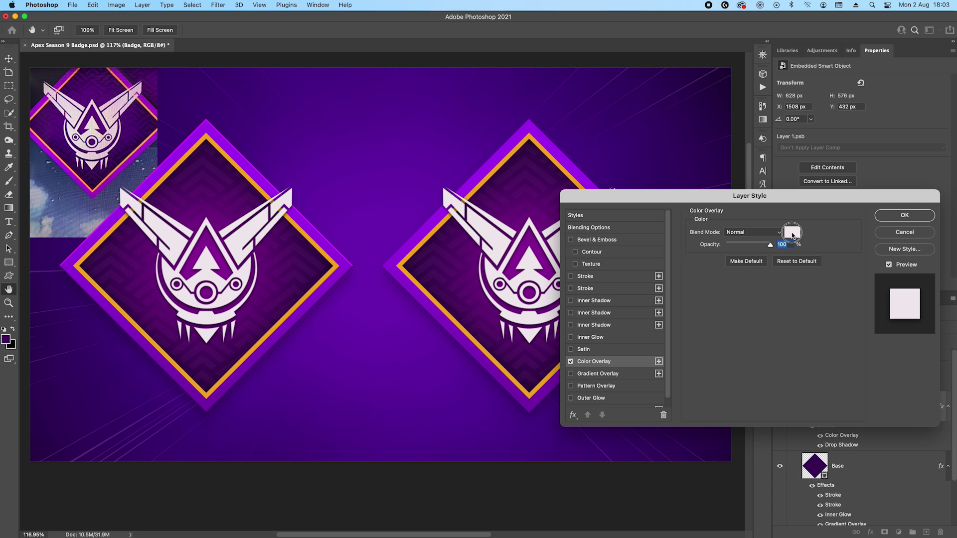
left_click(791, 233)
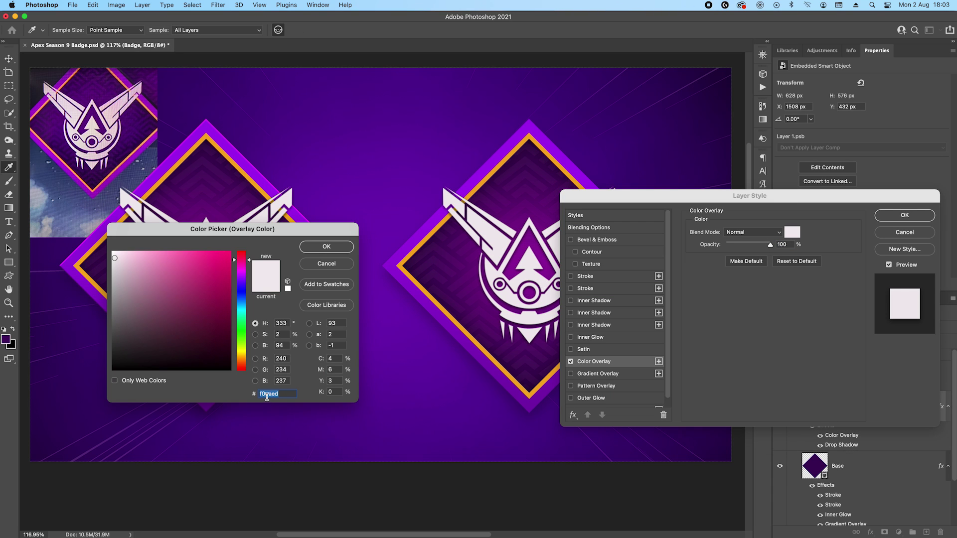
left_click(339, 264)
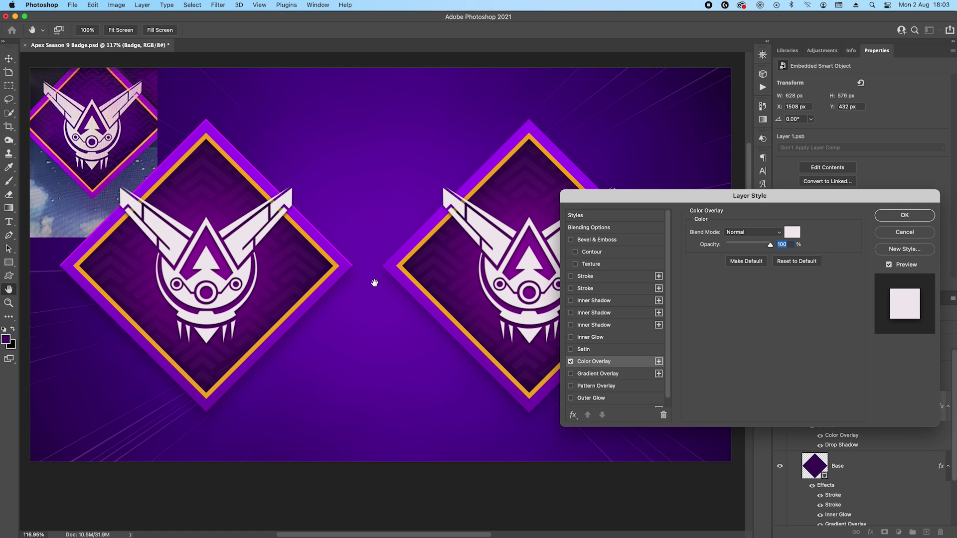
scroll(596, 387, "down", 1)
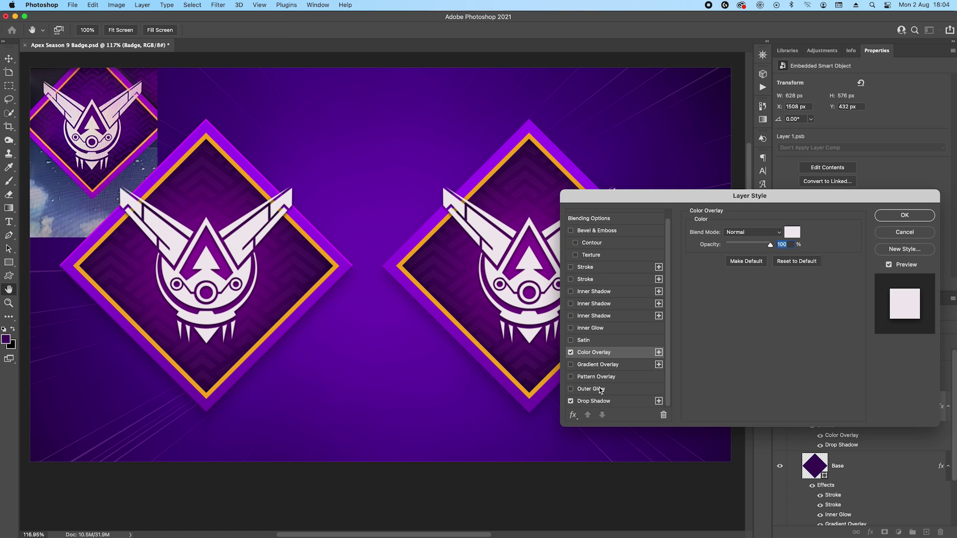
left_click(600, 401)
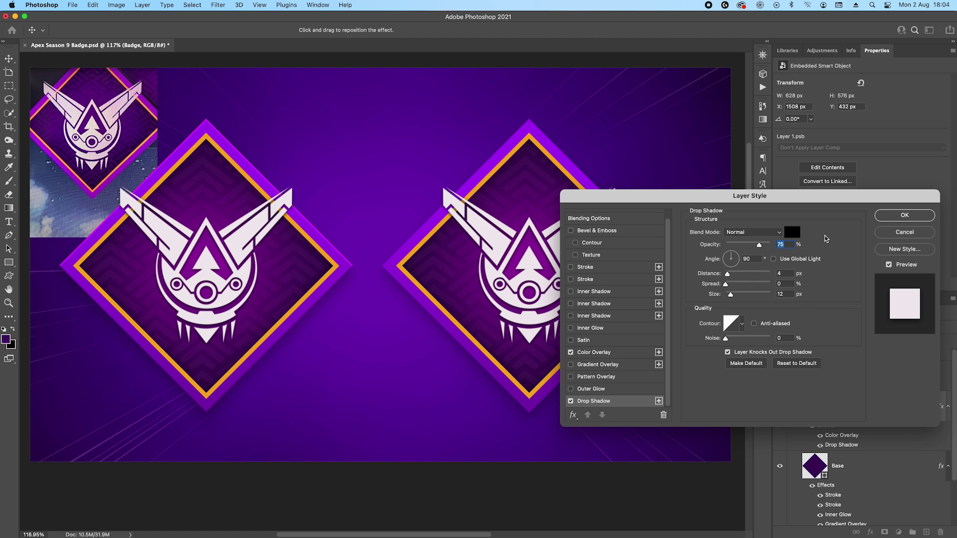
left_click(890, 216)
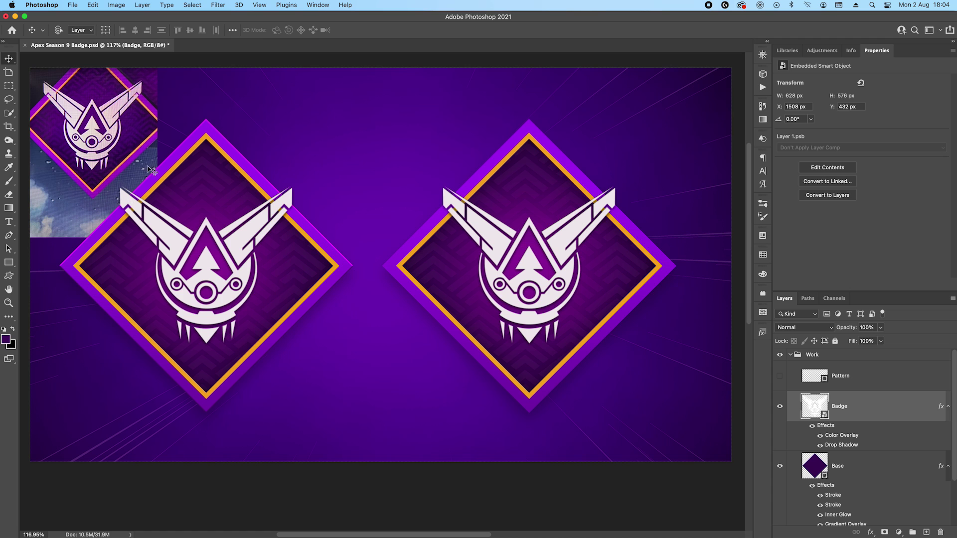
Add a Smooth Inner Bevel with 150% depth and 4 px size to the Base diamond
scroll(849, 486, "down", 3)
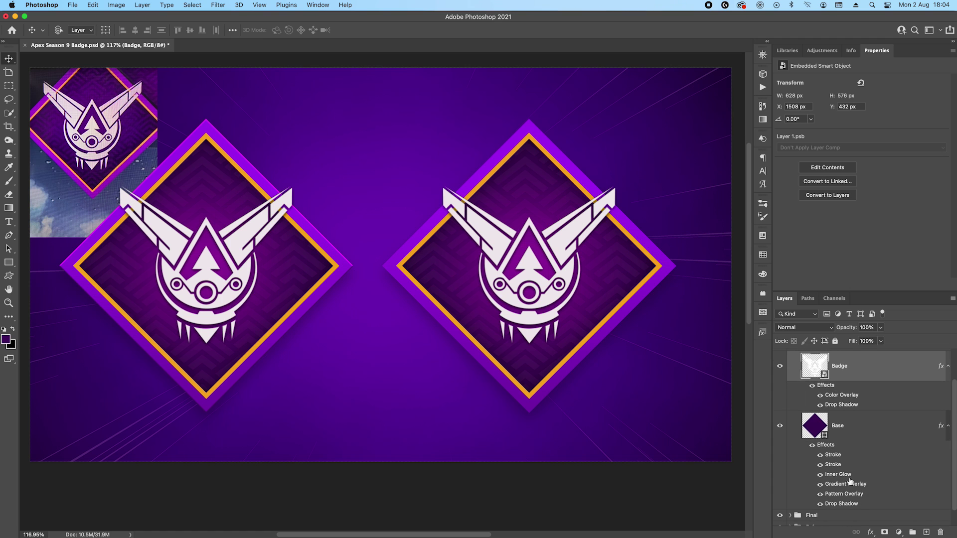
double_click(829, 445)
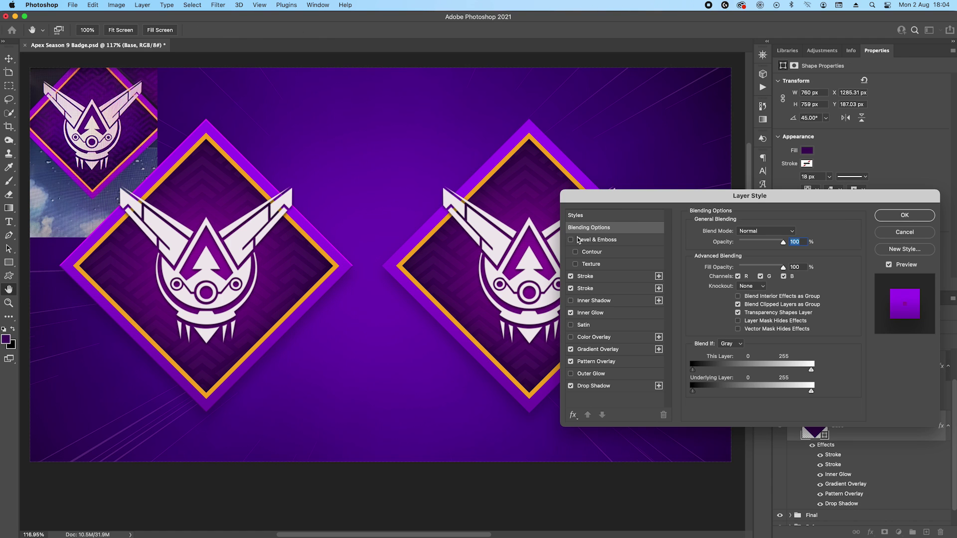
left_click(572, 240)
left_click(593, 241)
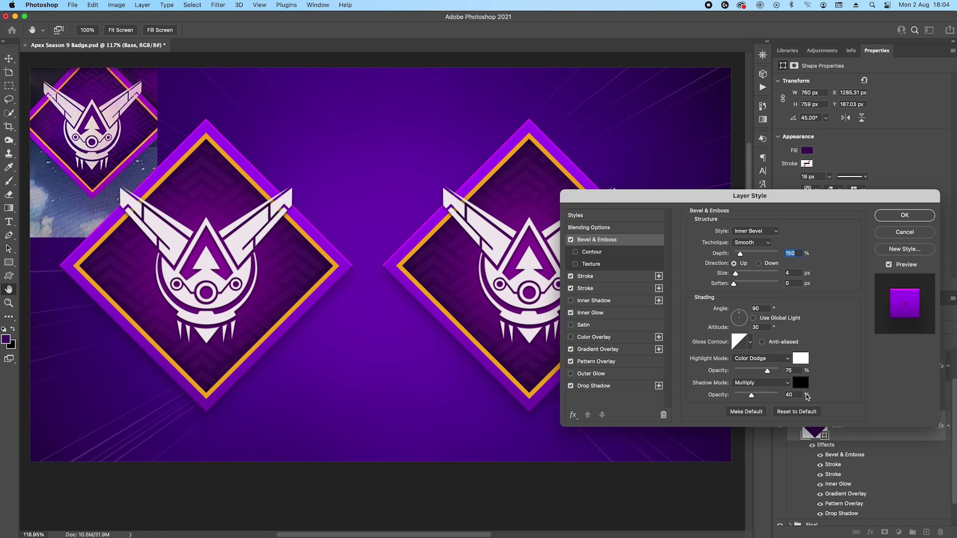
left_click(891, 218)
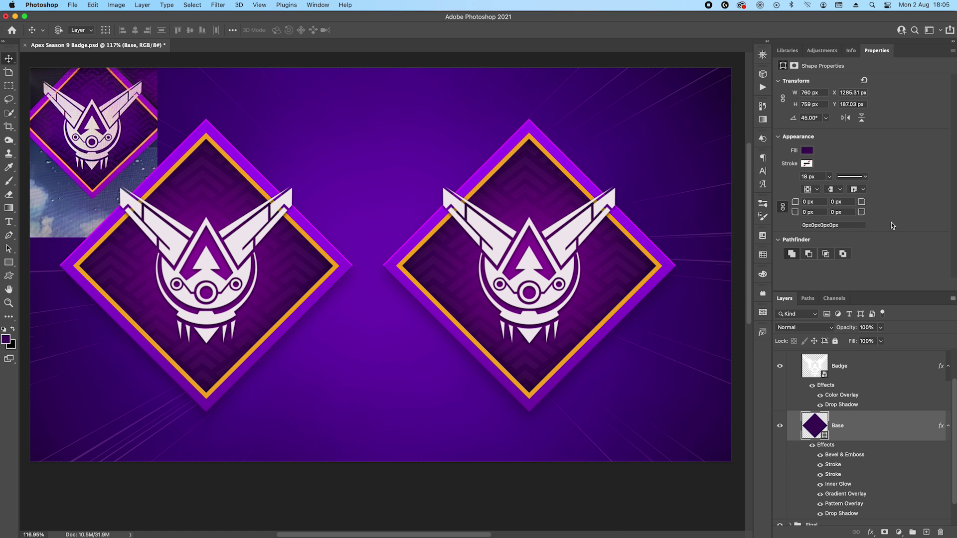
key("Tab")
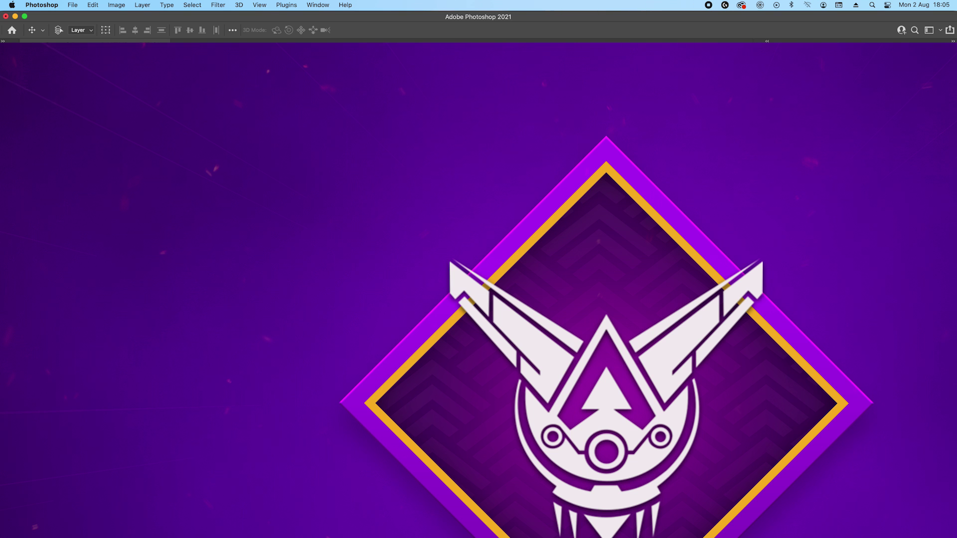